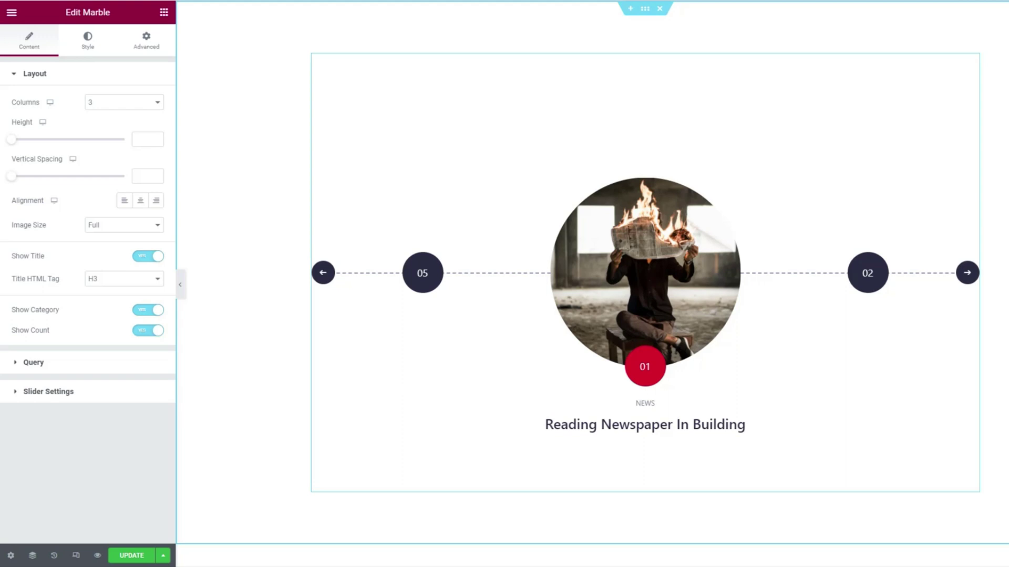
Advance the slider preview, try 5 columns, then settle on 3 columns
mouse_move(429, 269)
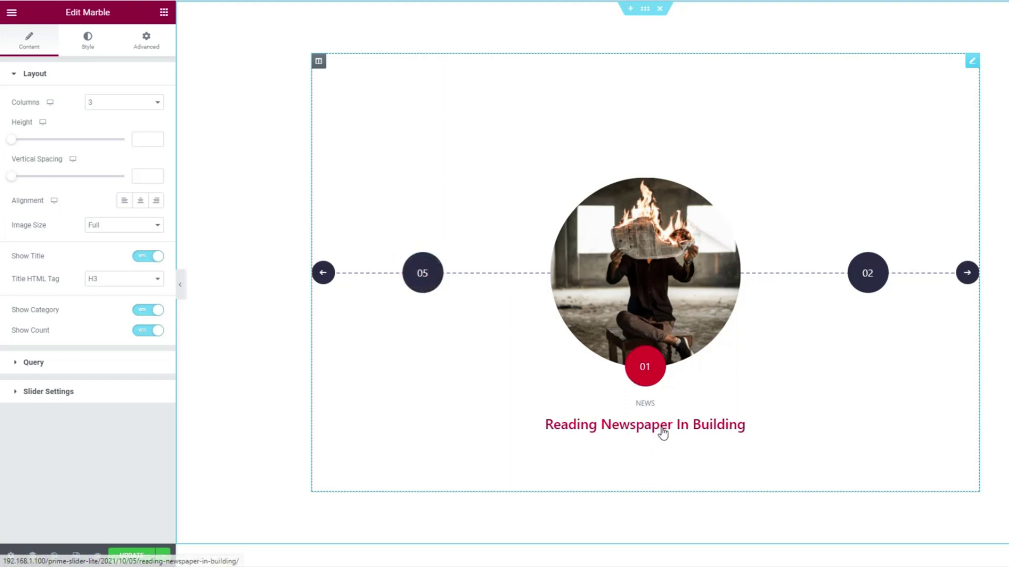
left_click(865, 284)
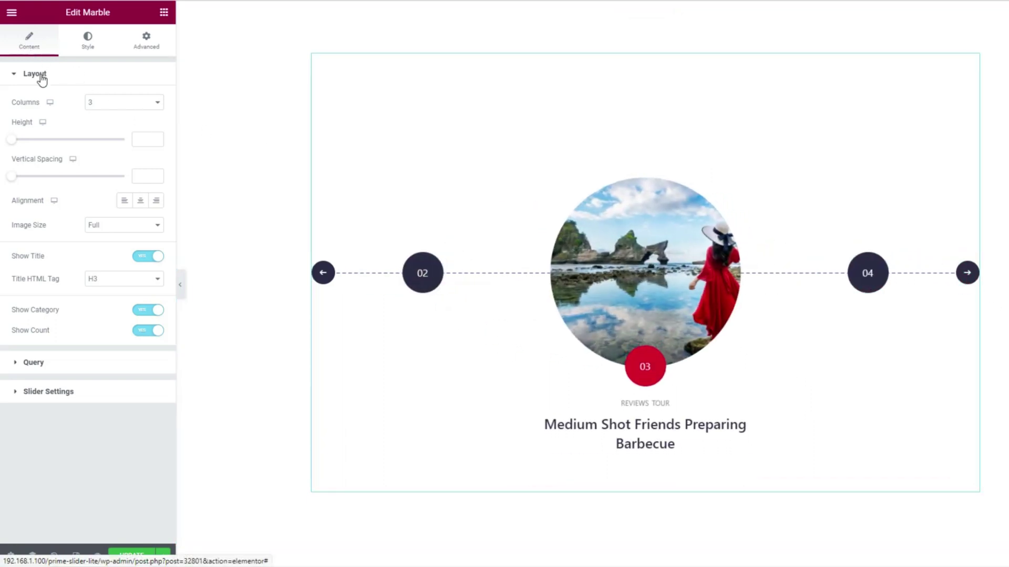
left_click(125, 107)
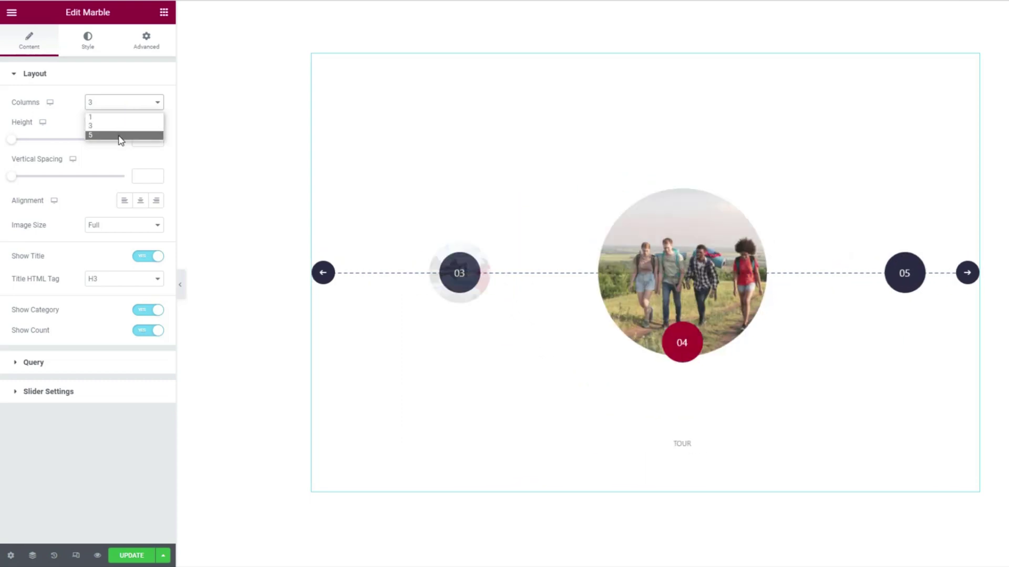
left_click(121, 136)
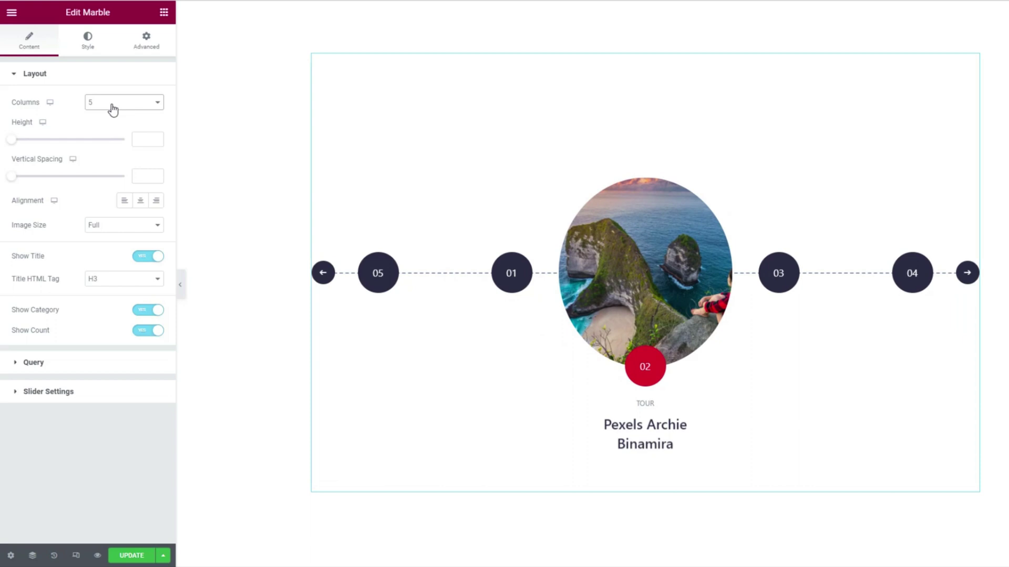
left_click(110, 104)
left_click(111, 127)
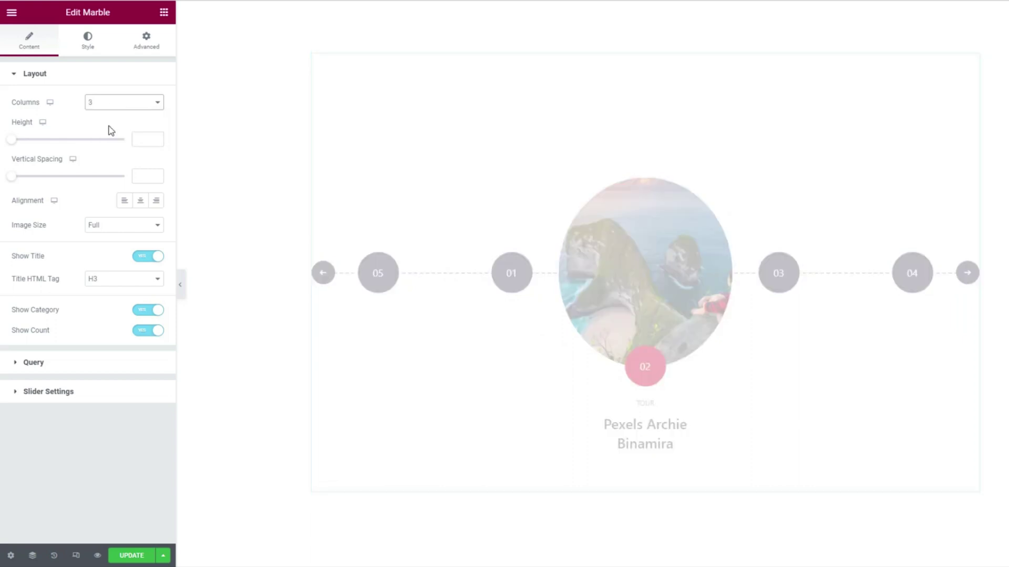
Drag the slider Height to 249 and clear the Vertical Spacing value
left_click(16, 140)
left_click_drag(16, 139, 67, 144)
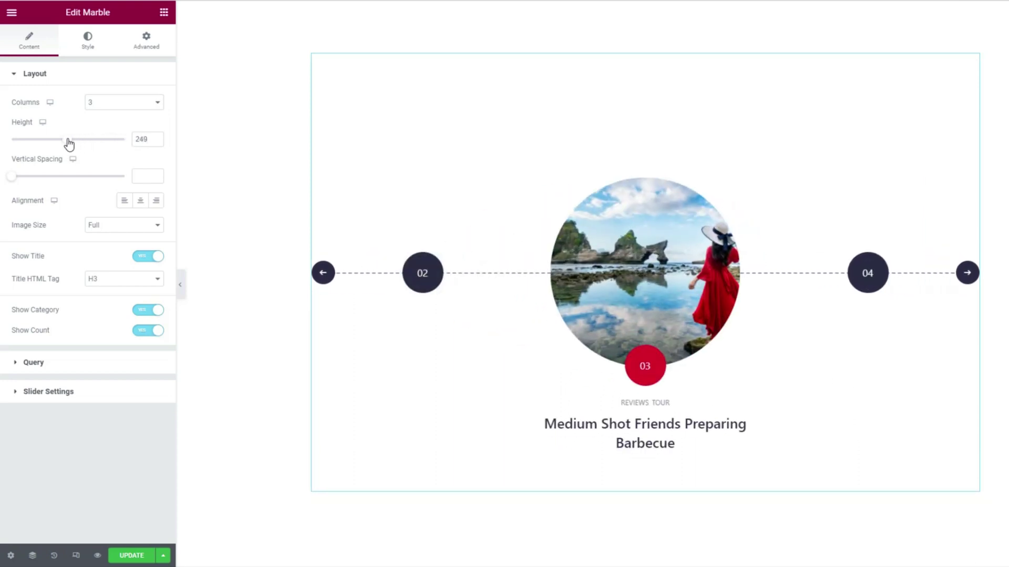
left_click_drag(11, 177, 62, 181)
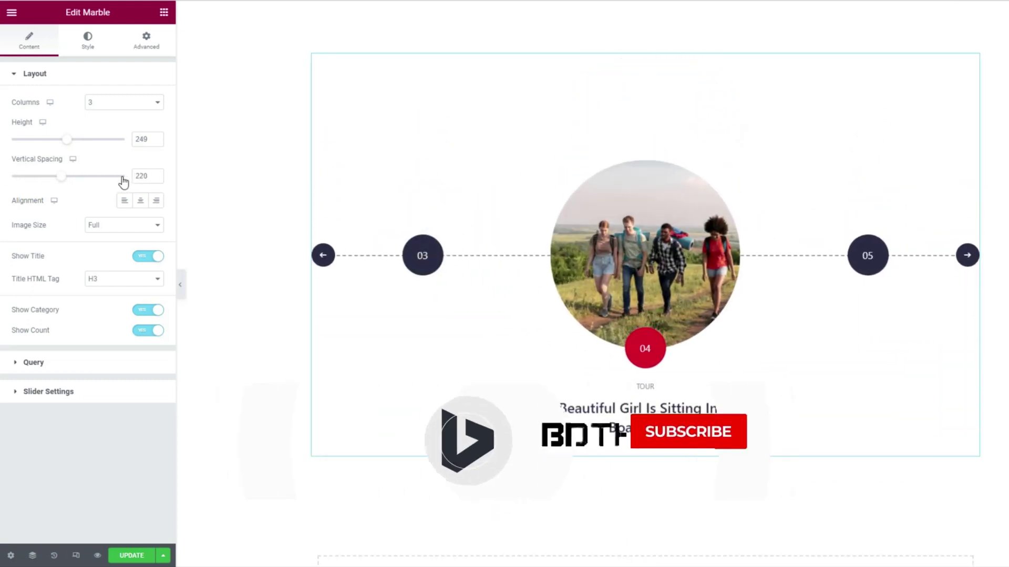
left_click_drag(148, 177, 128, 181)
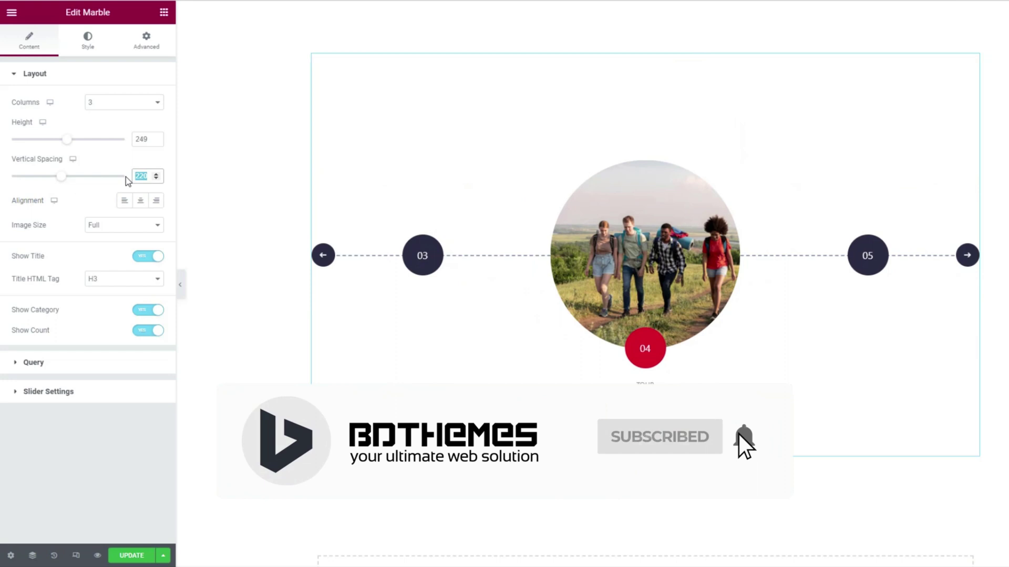
key("BackSpace")
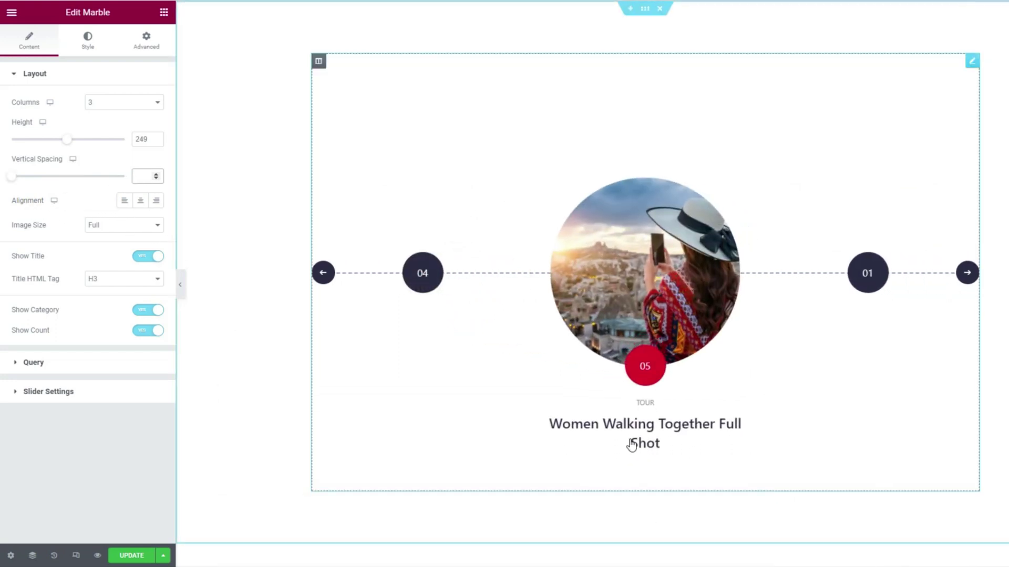
Center the title alignment, leave Image Size unchanged, and switch off Show Category
left_click(158, 204)
left_click(142, 202)
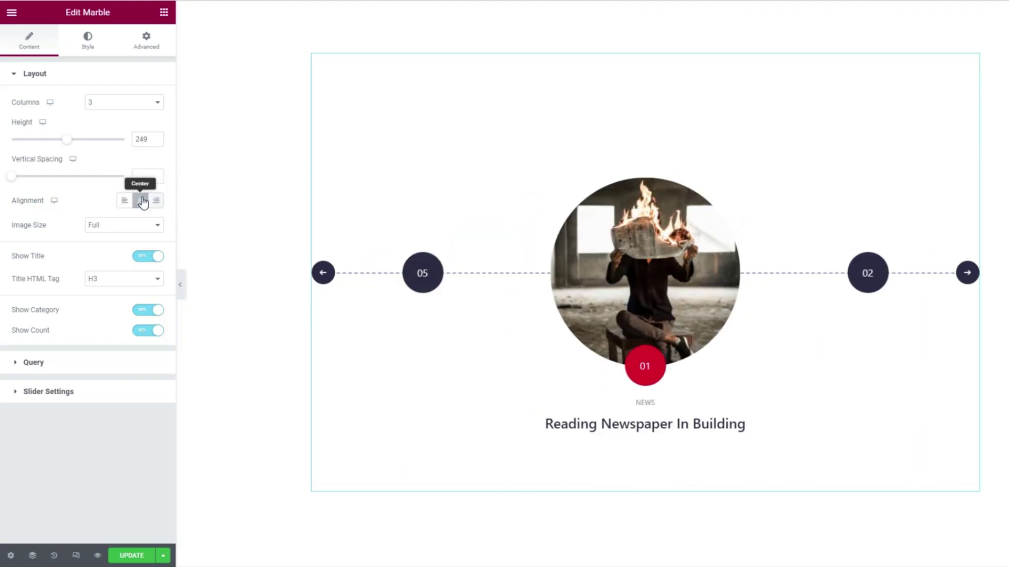
left_click(135, 225)
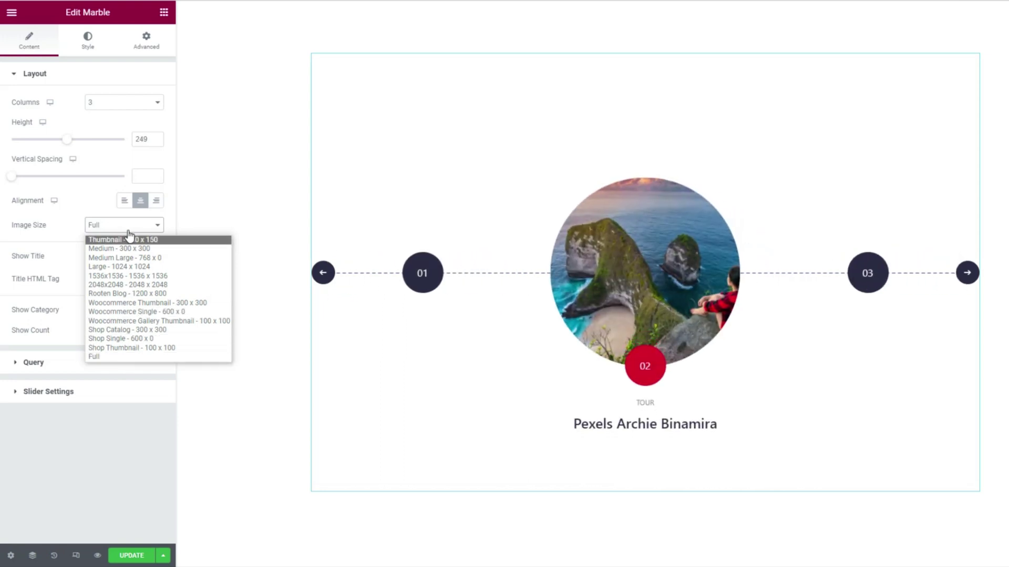
left_click(73, 229)
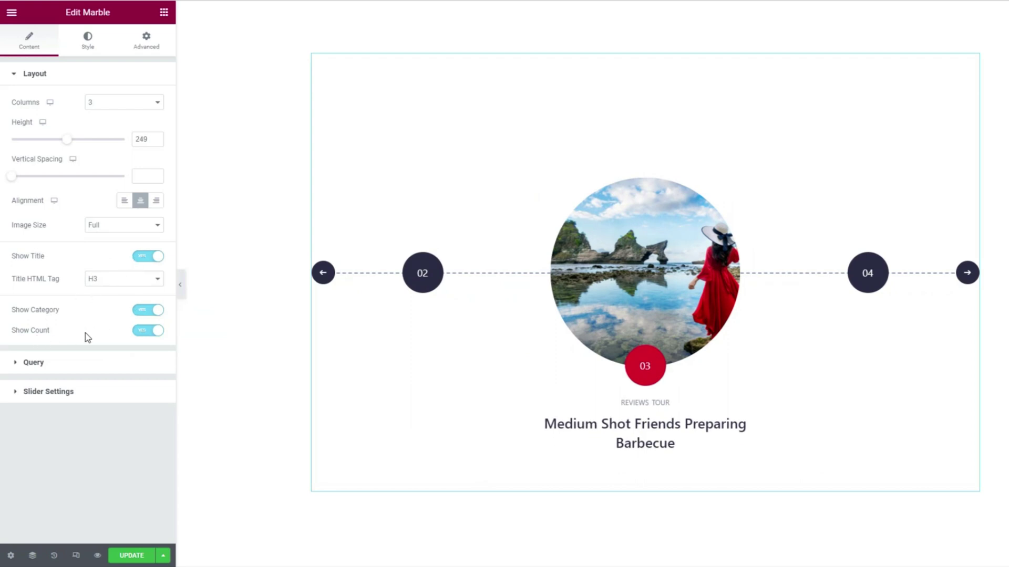
left_click(151, 317)
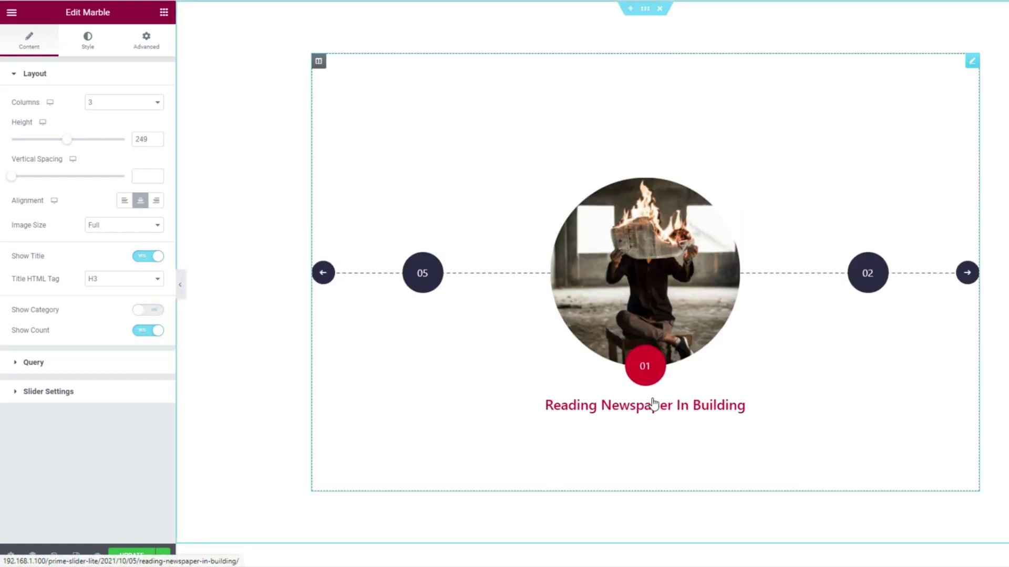
Expand the Query section and lower the post Limit from 5 to 4
left_click(87, 370)
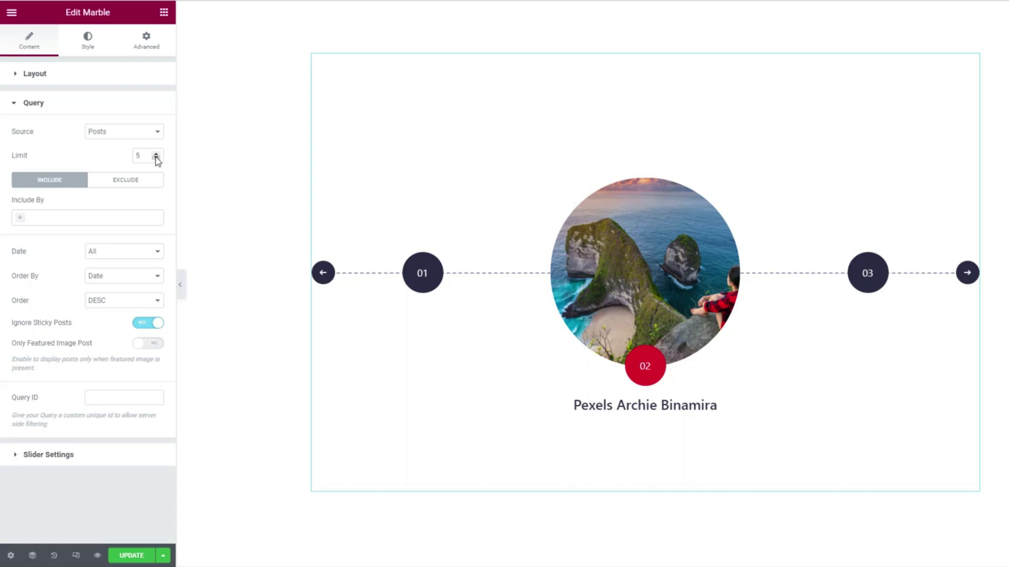
left_click(156, 158)
Expand Slider Settings, showing Autoplay at 5000 with Center Slide and Loop on
left_click(77, 459)
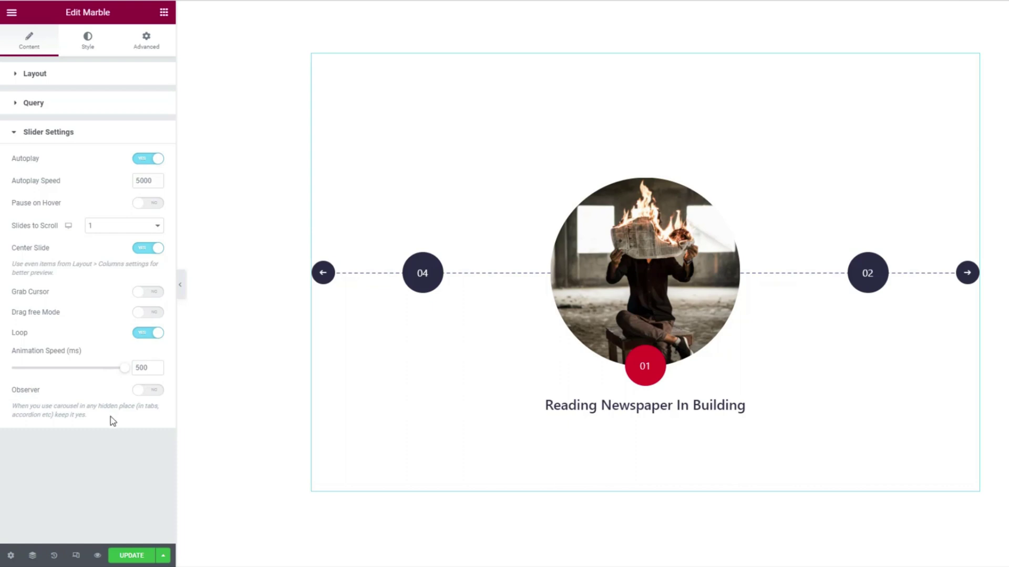
In Style > Sliders, make the timeline line green #90D200 with a Solid border type
left_click(89, 48)
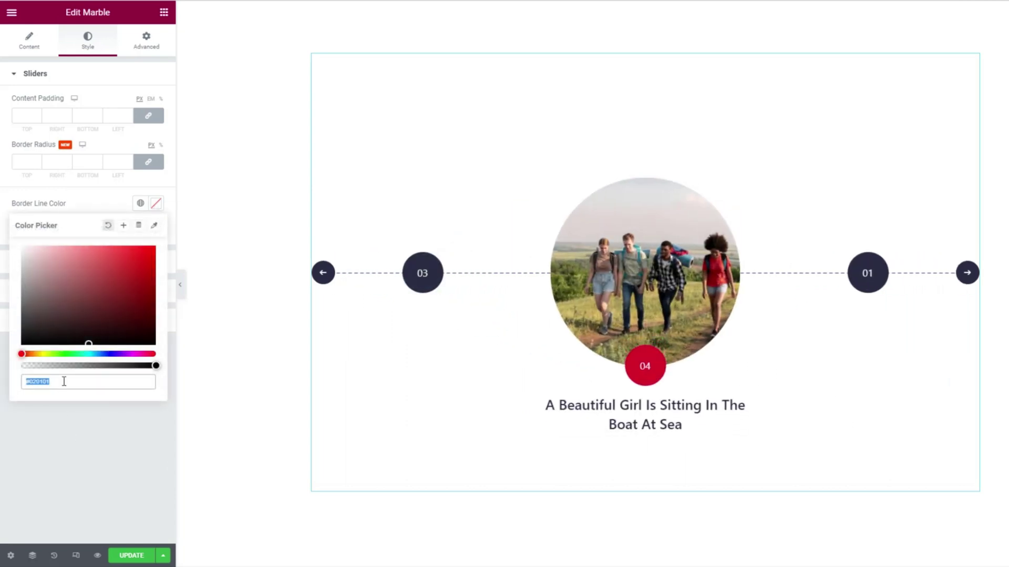
type("#90D200")
left_click(96, 203)
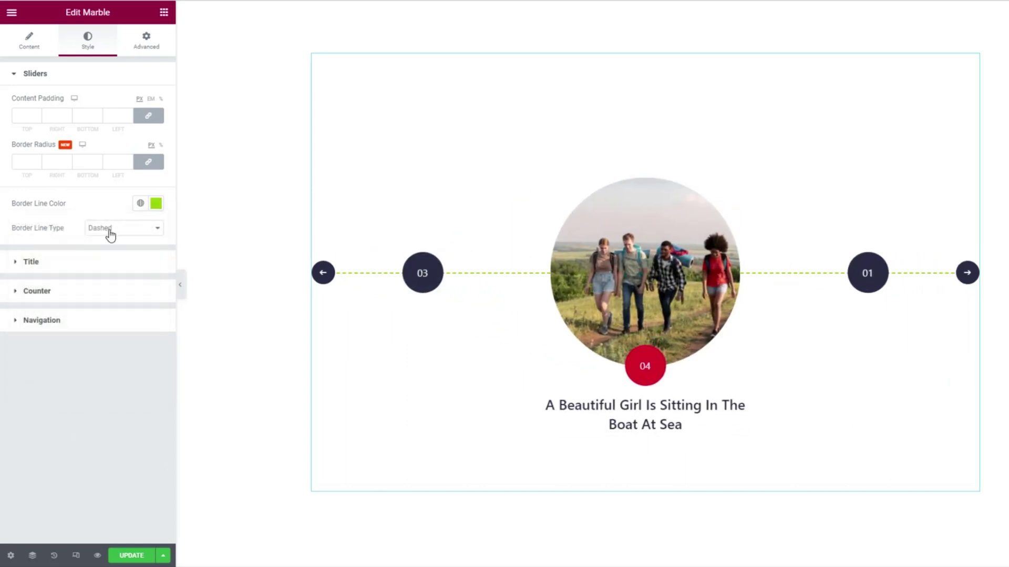
left_click(120, 231)
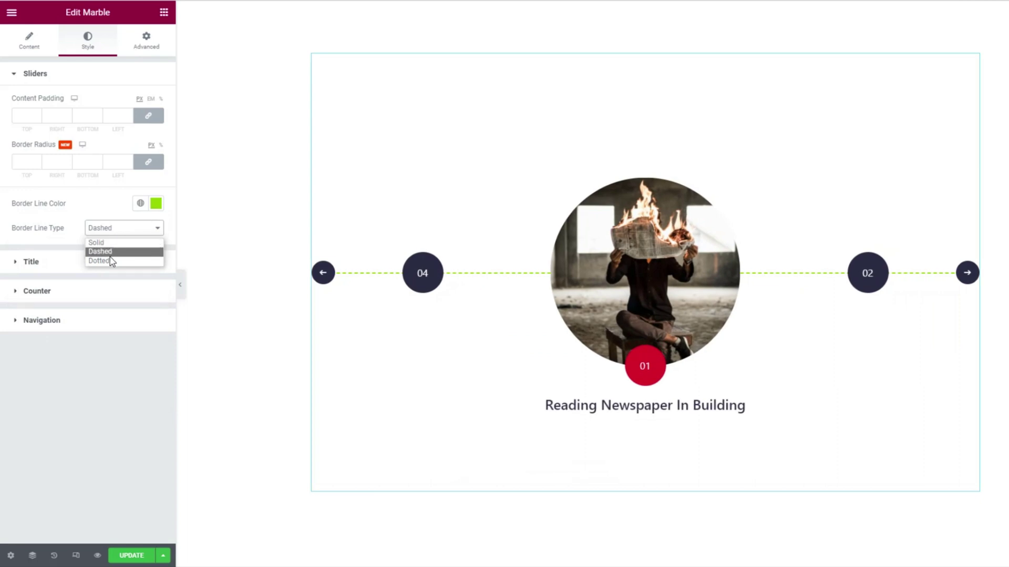
left_click(109, 243)
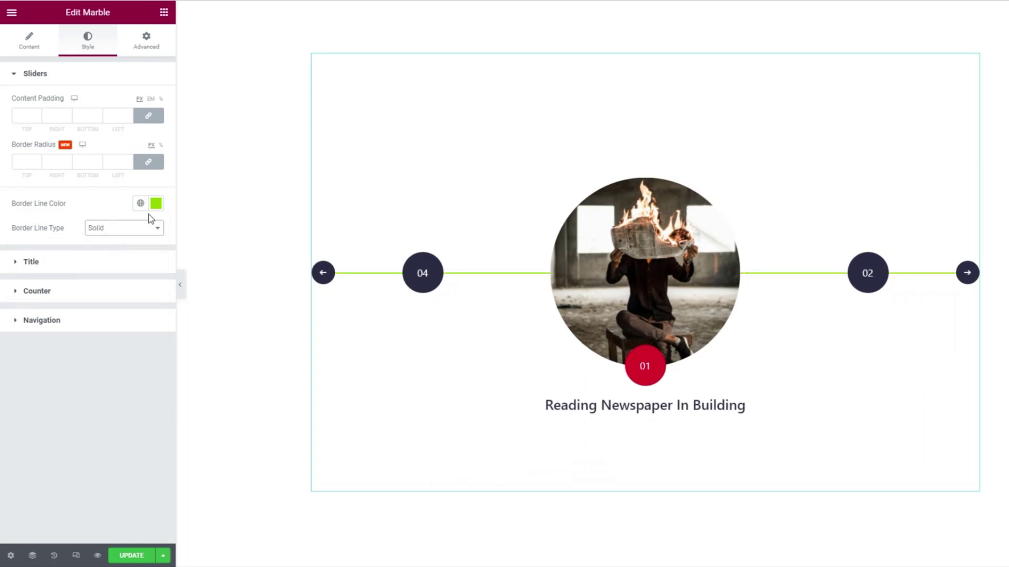
Set the Style > Title typography size to 30 px
left_click(69, 267)
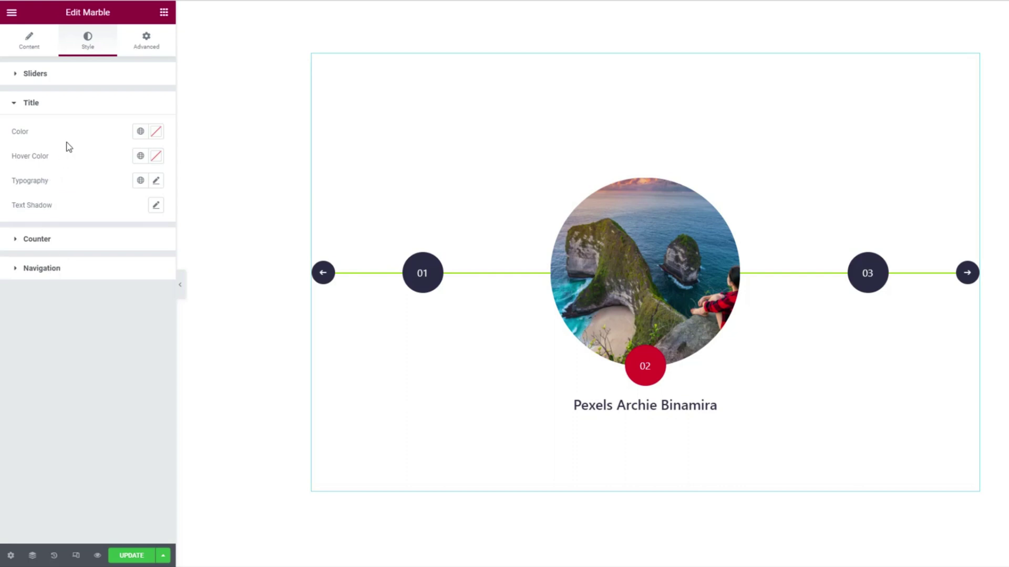
left_click(156, 180)
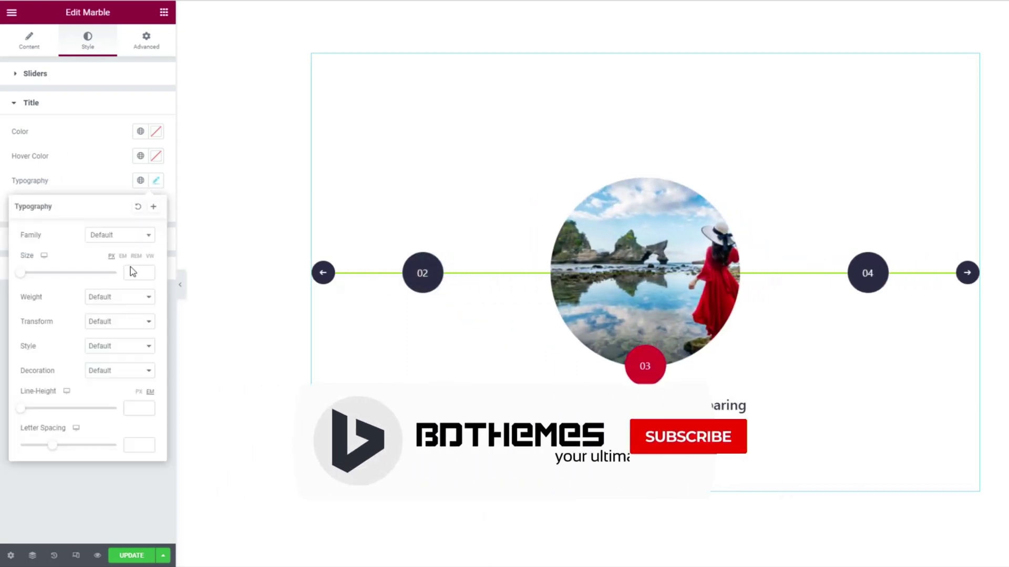
left_click_drag(23, 278, 36, 279)
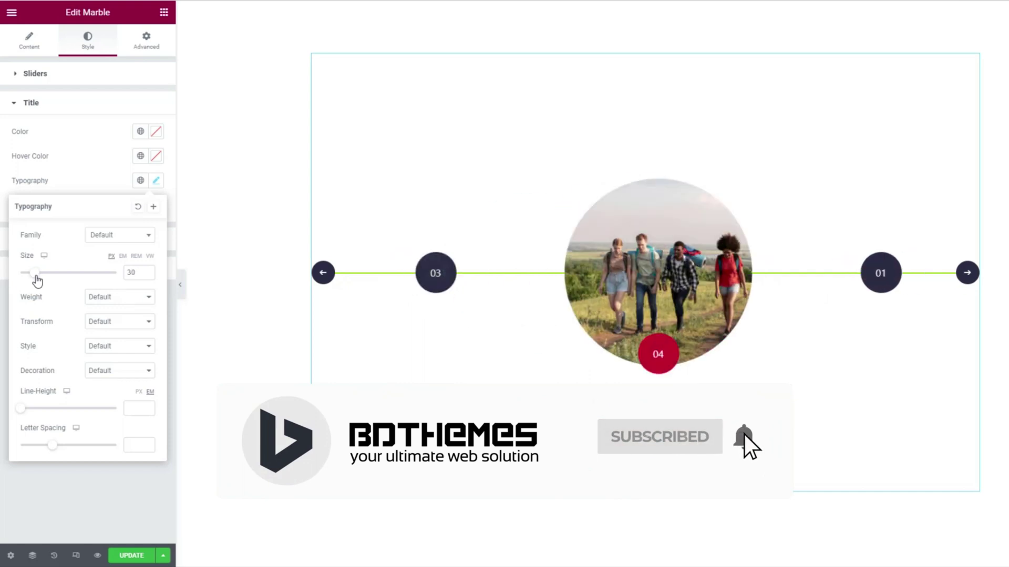
left_click(87, 188)
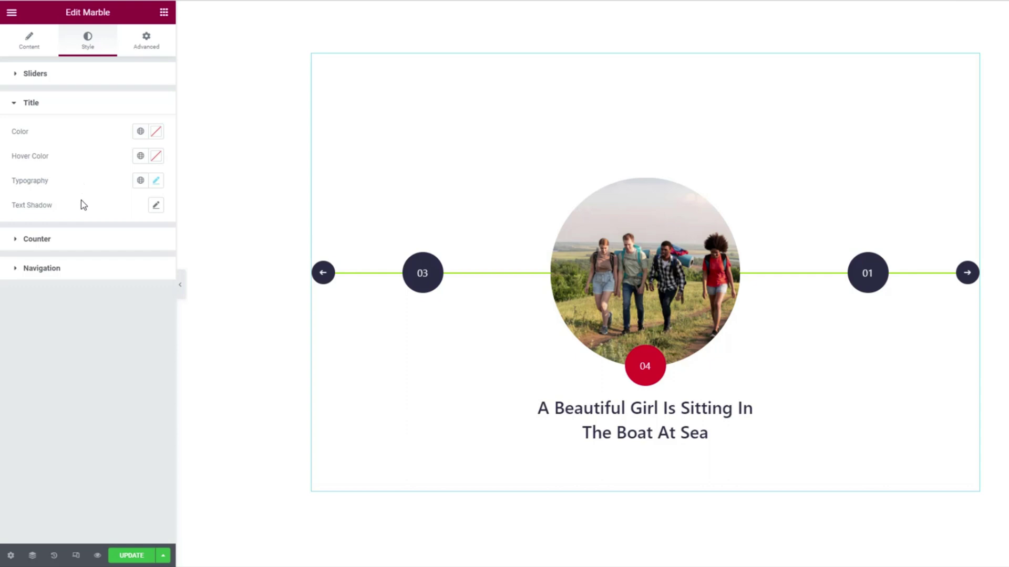
Give the normal counters a Classic #90D200 background with white numbers
left_click(68, 245)
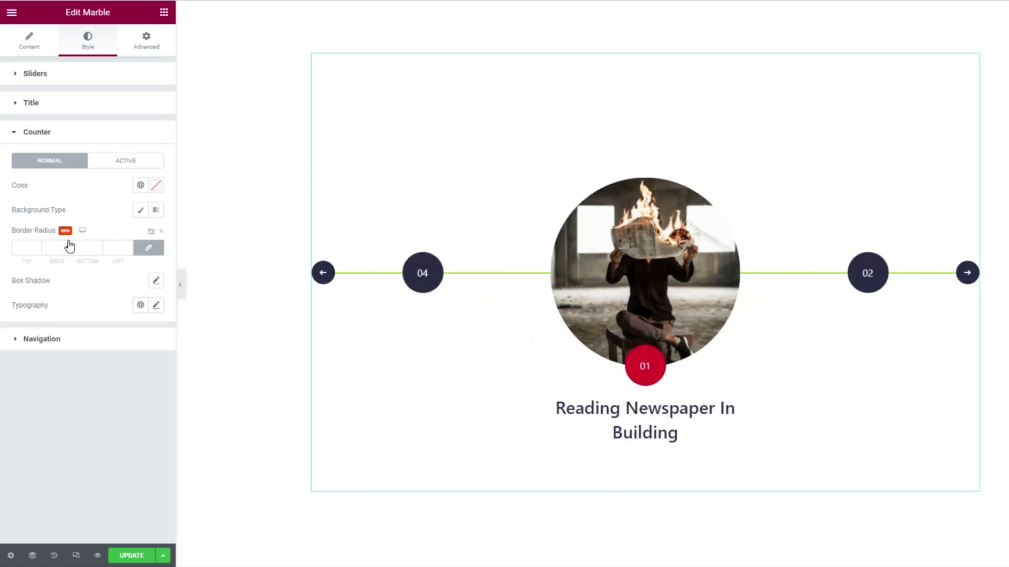
left_click(140, 210)
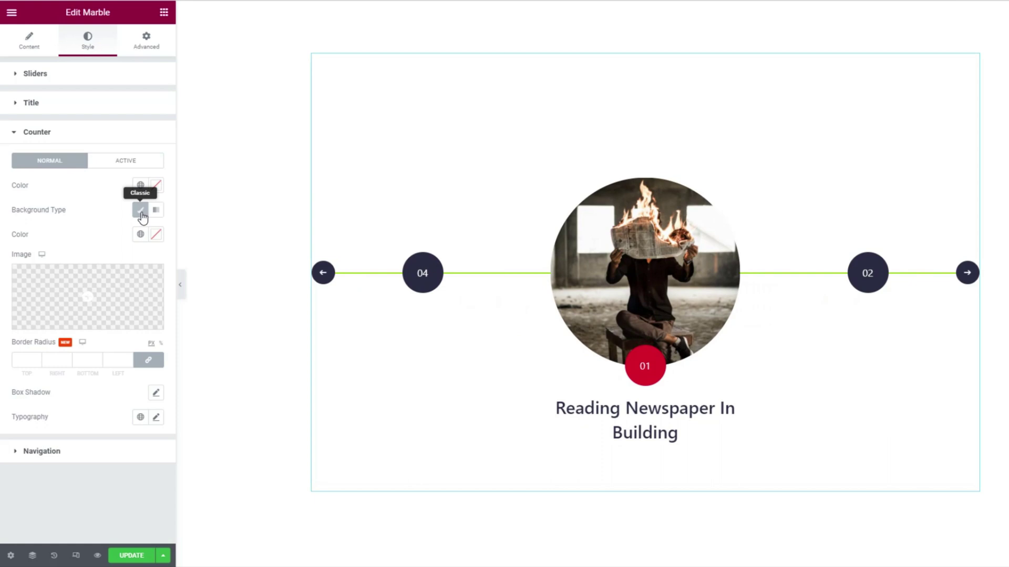
left_click(154, 234)
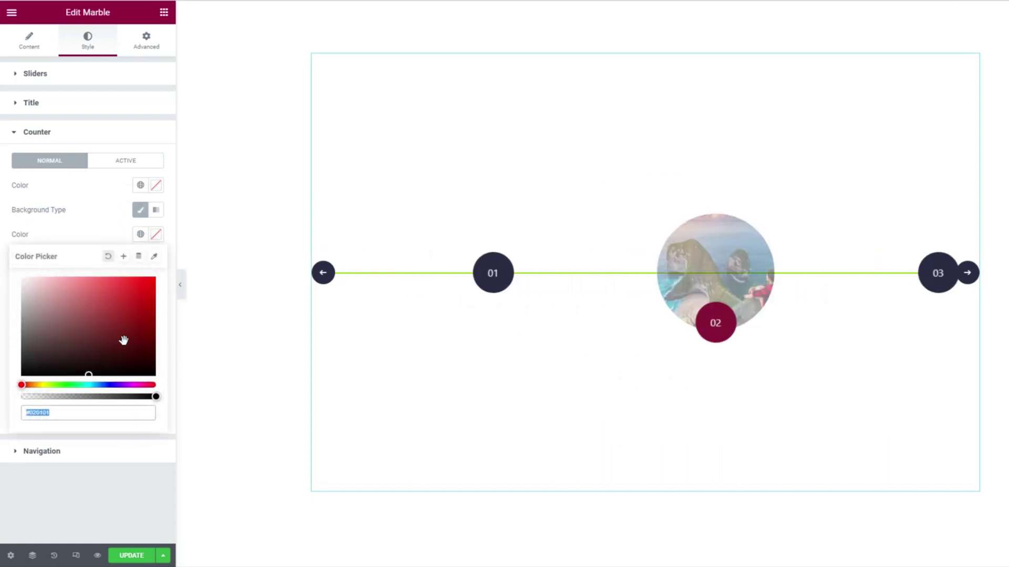
type("#90D200")
left_click(101, 236)
left_click(156, 185)
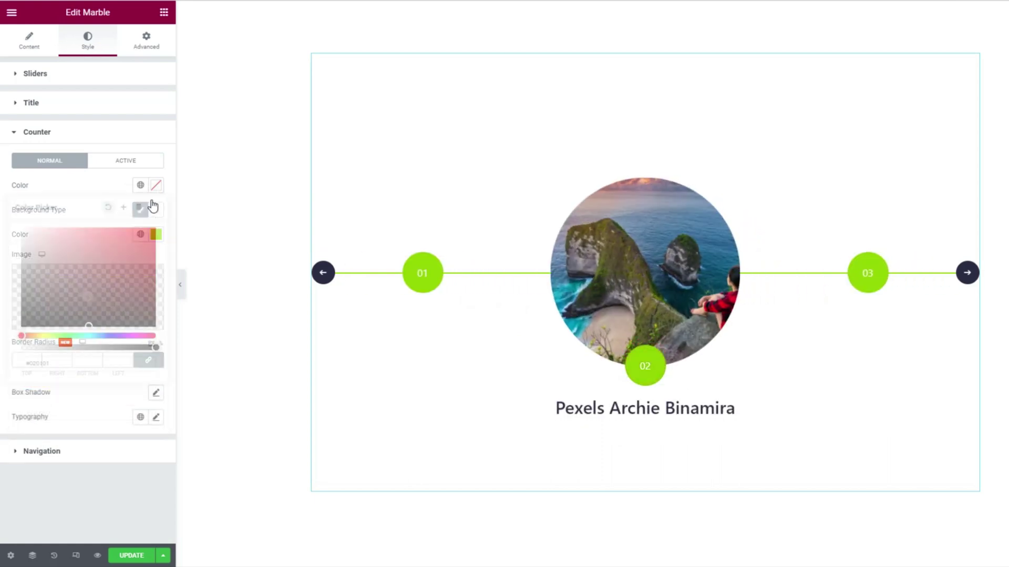
type("#4F3737")
left_click_drag(48, 307, 13, 210)
left_click(70, 188)
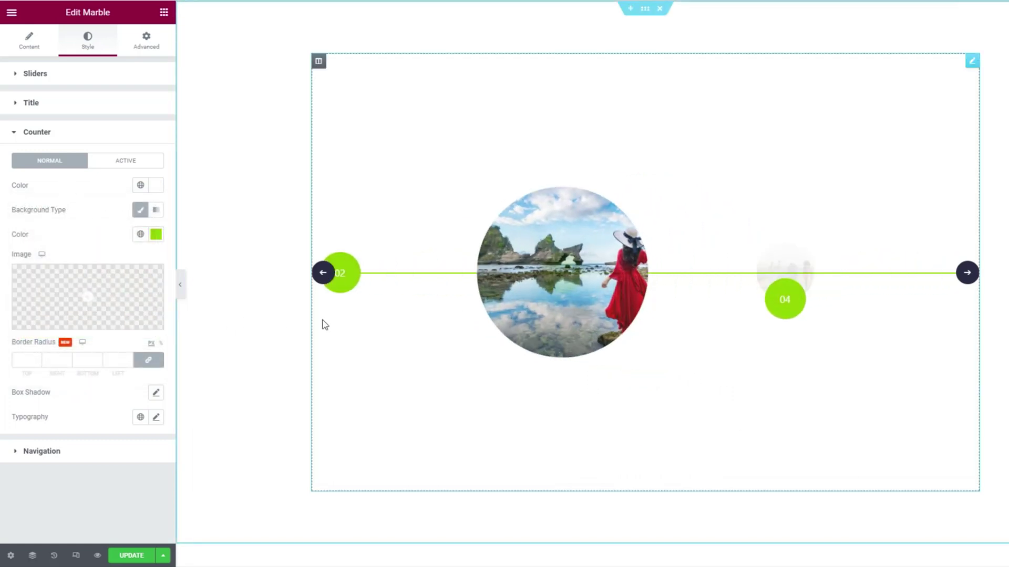
Give the active counter a Classic background in darker olive green #8AA83C
left_click(134, 163)
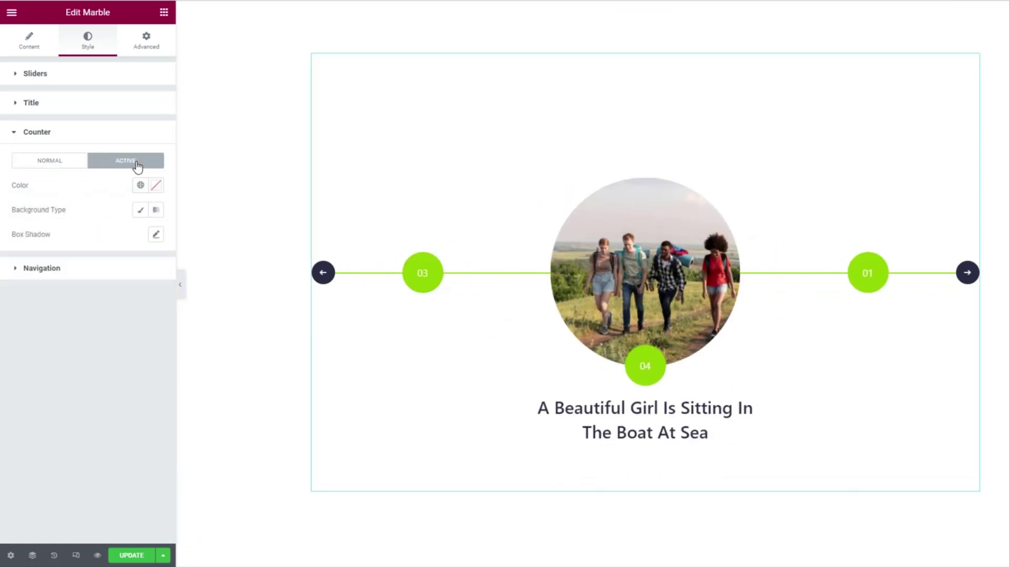
left_click(140, 210)
left_click(156, 235)
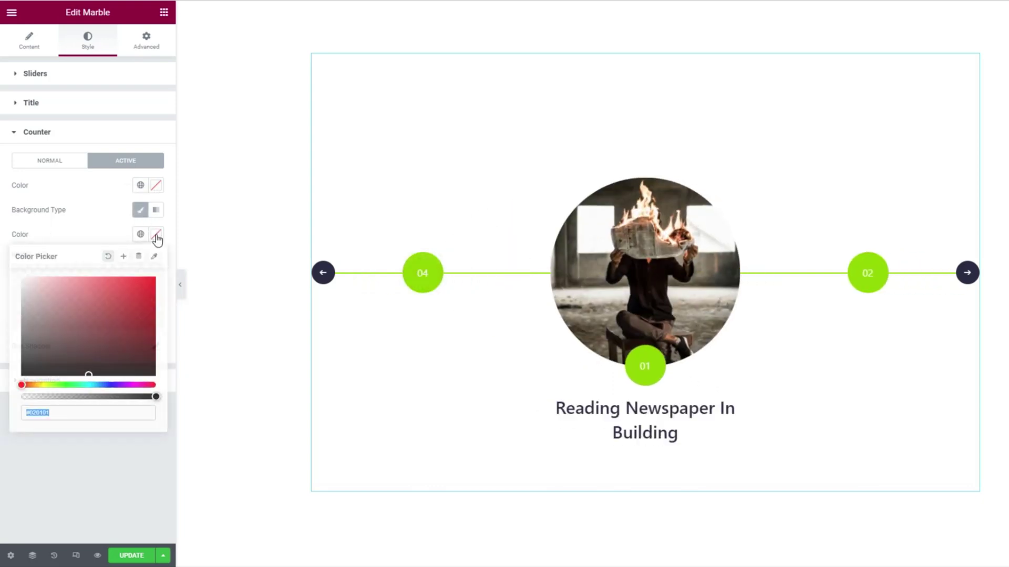
type("#90D200")
left_click_drag(154, 297, 109, 306)
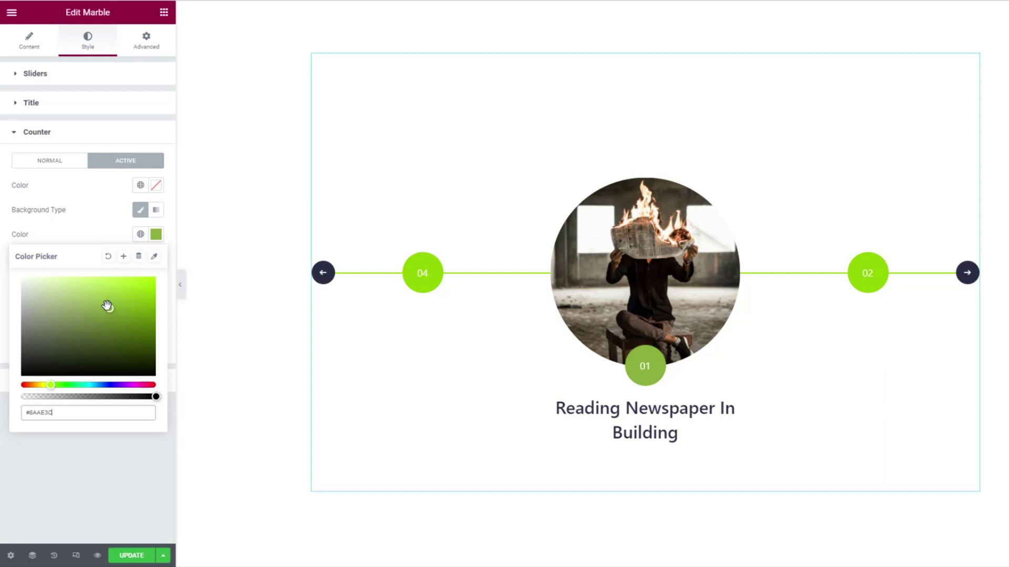
left_click(96, 231)
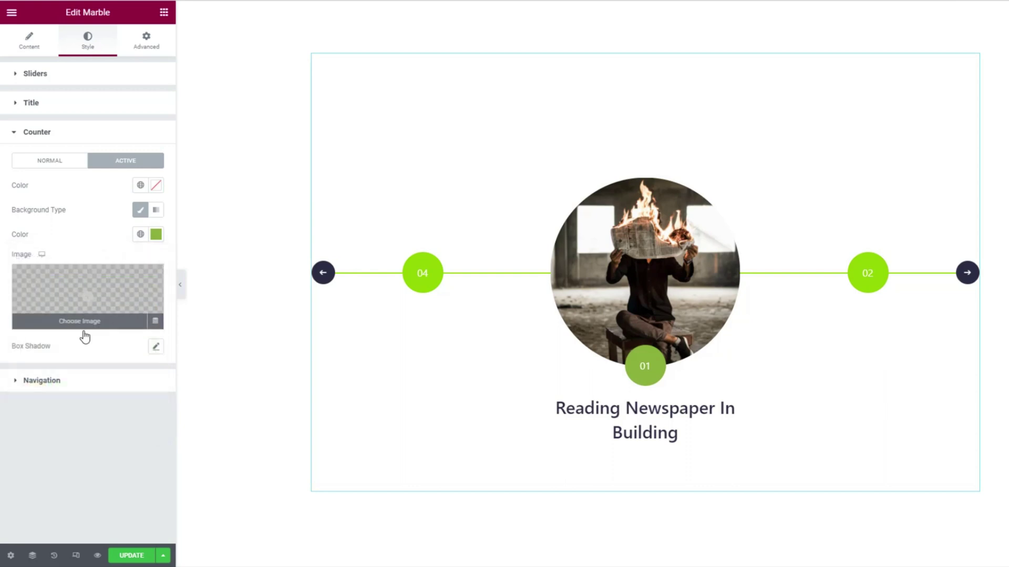
Give the navigation arrows a Classic #90D200 background, then collapse the panel to preview
left_click(74, 381)
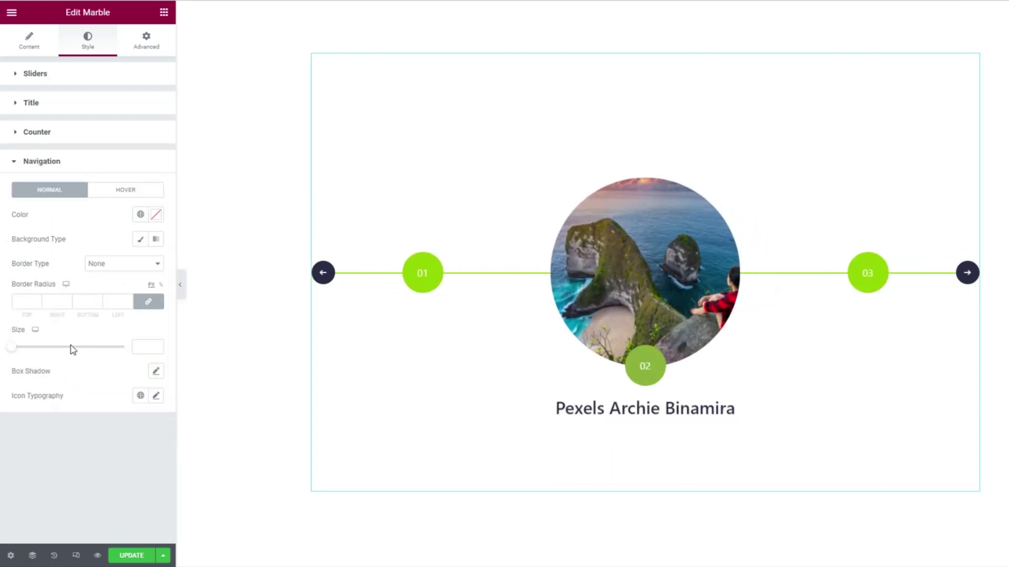
left_click(140, 240)
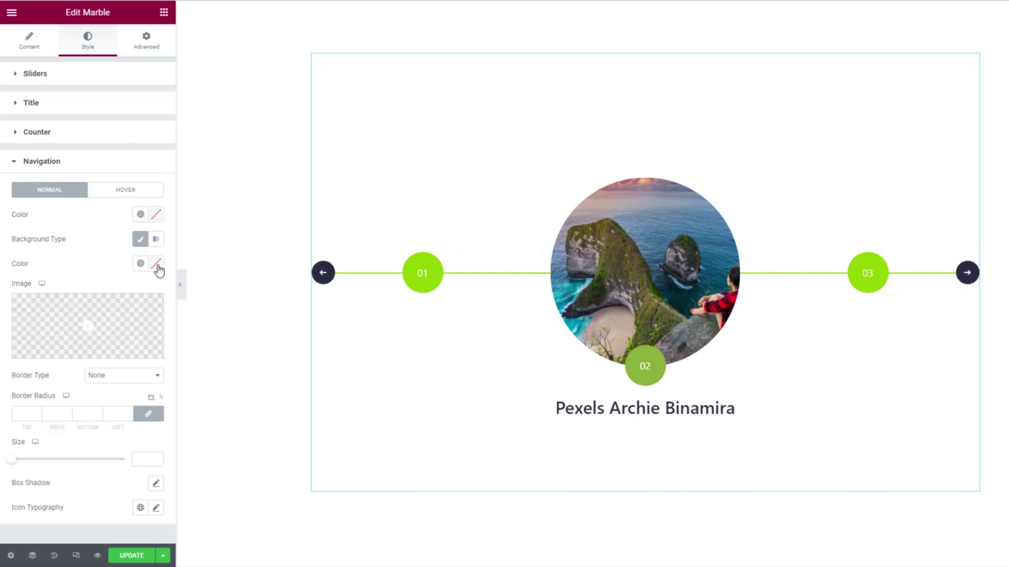
left_click(156, 264)
type("#90D200")
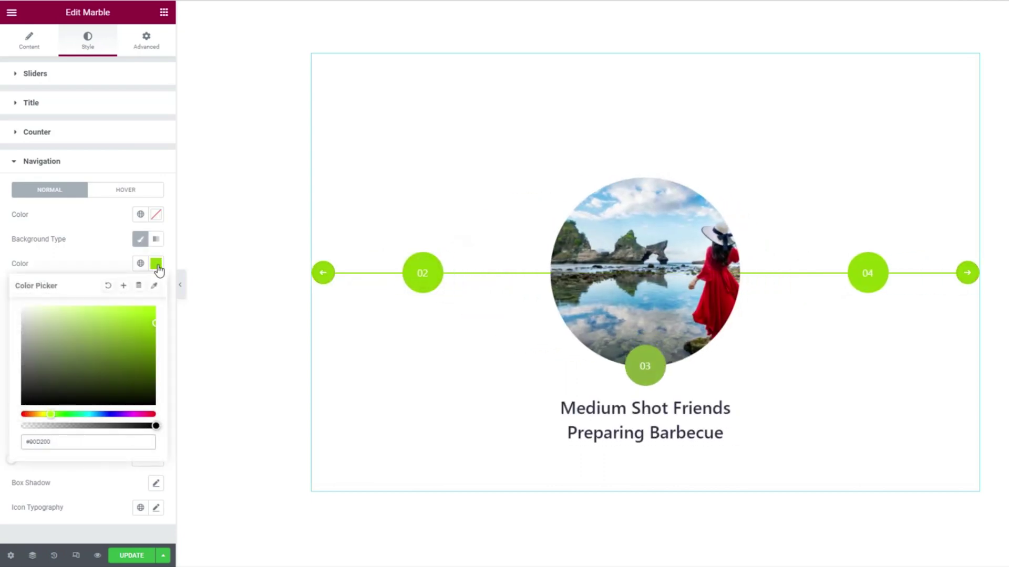
left_click(105, 255)
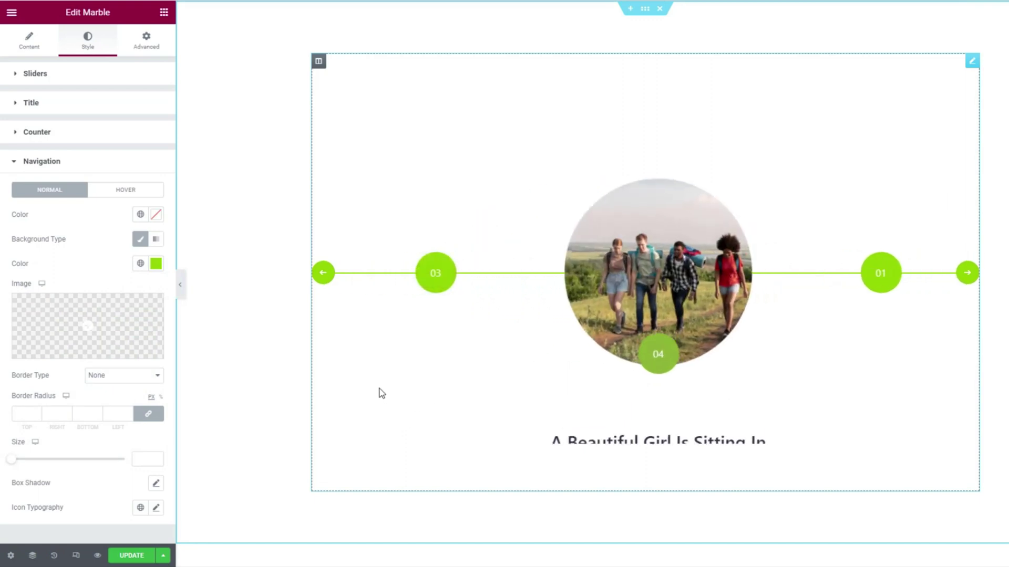
left_click(180, 288)
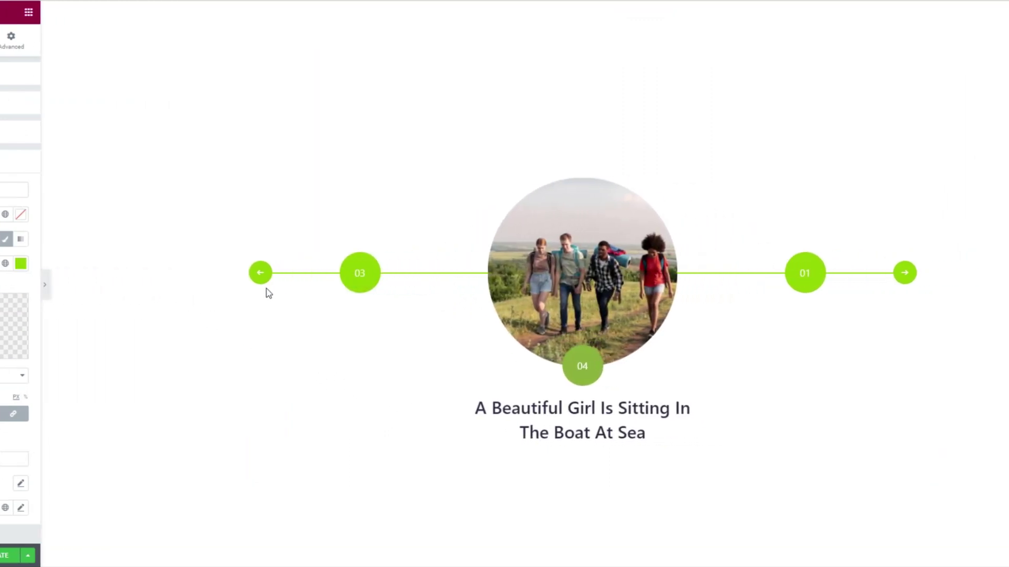